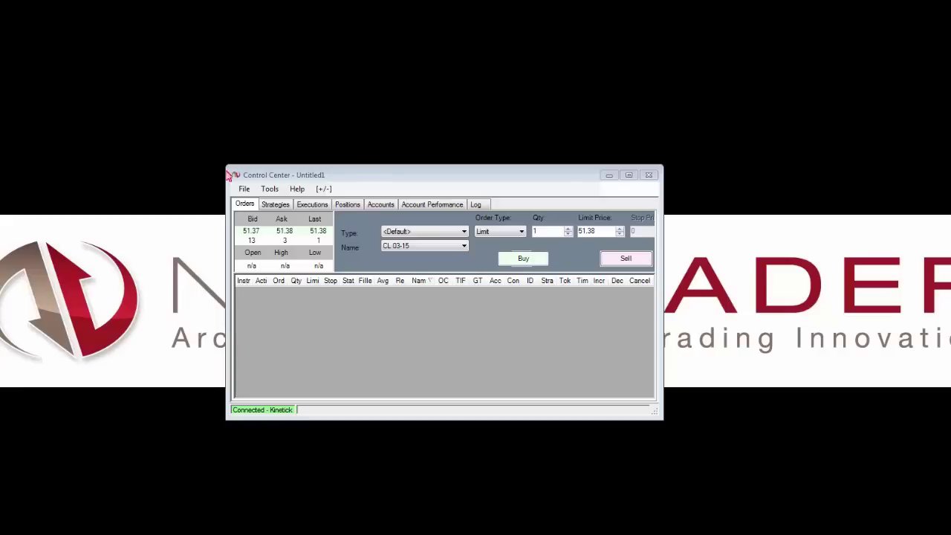
Start a new chart and add AAPL as its data series
{"action": "left_click", "coordinate": [245, 191]}
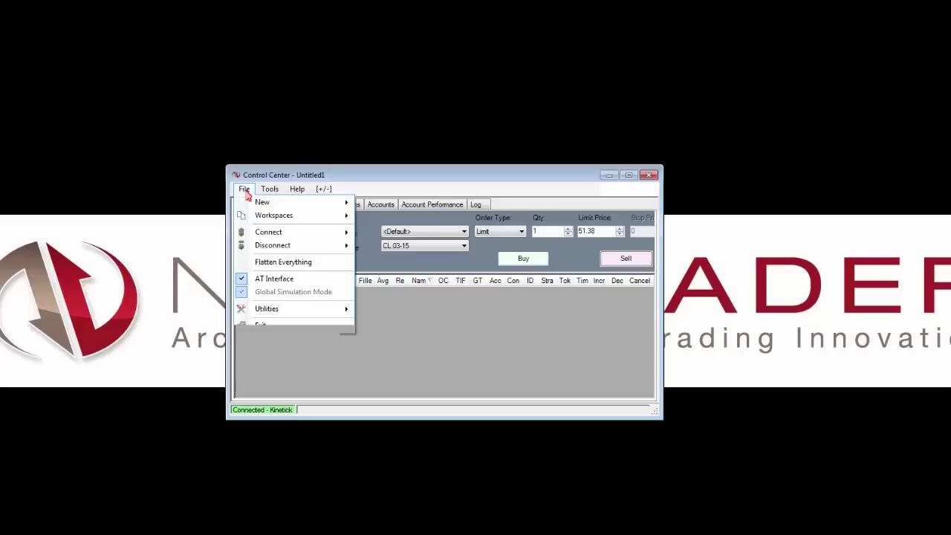
{"action": "mouse_move", "coordinate": [270, 204]}
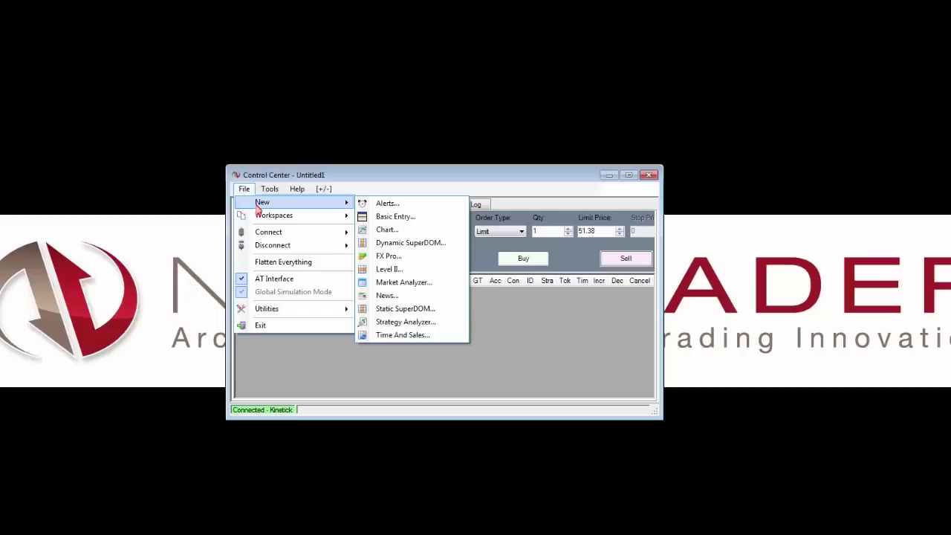
{"action": "left_click", "coordinate": [428, 230]}
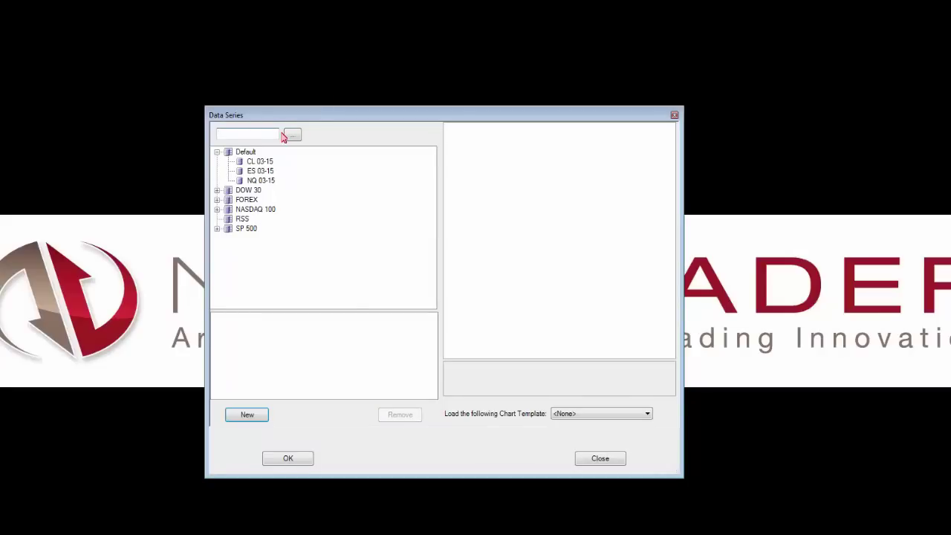
{"action": "type", "text": "AAPL"}
{"action": "left_click", "coordinate": [265, 420]}
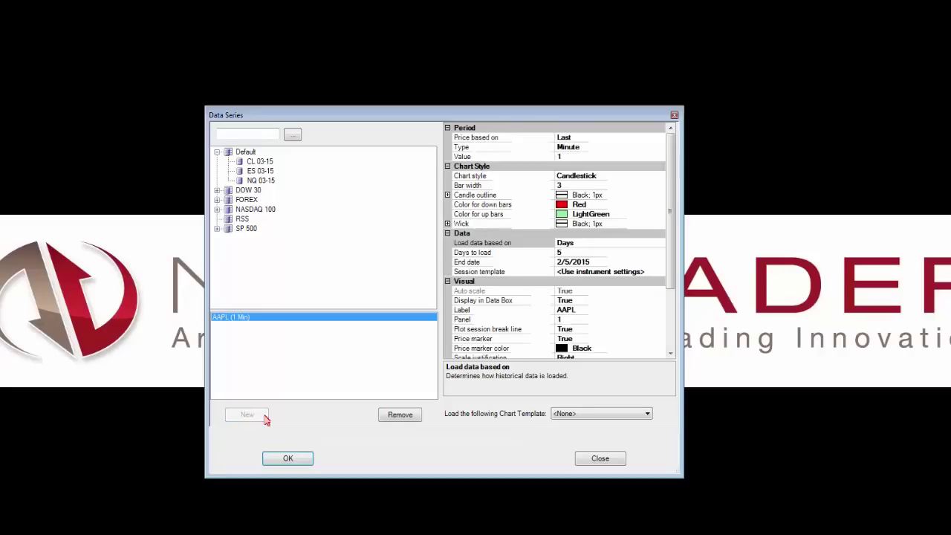
Set the AAPL series' period type to Day, create the chart and reposition its window
{"action": "left_click", "coordinate": [574, 149]}
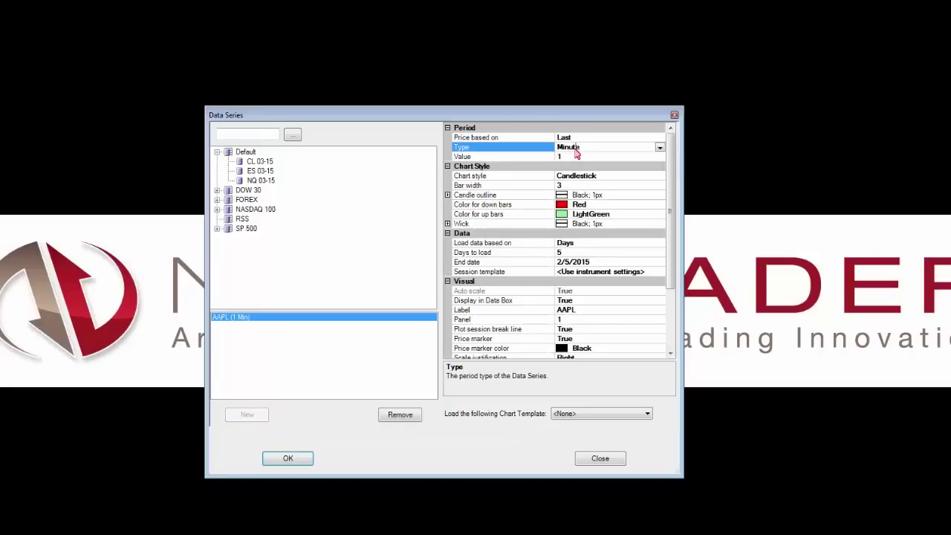
{"action": "left_click", "coordinate": [659, 148]}
{"action": "left_click", "coordinate": [617, 202]}
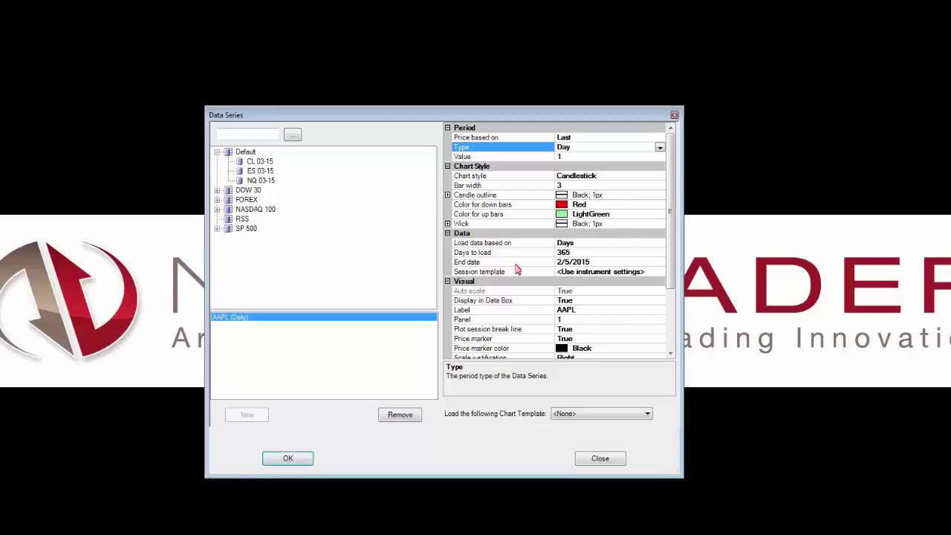
{"action": "left_click", "coordinate": [308, 459]}
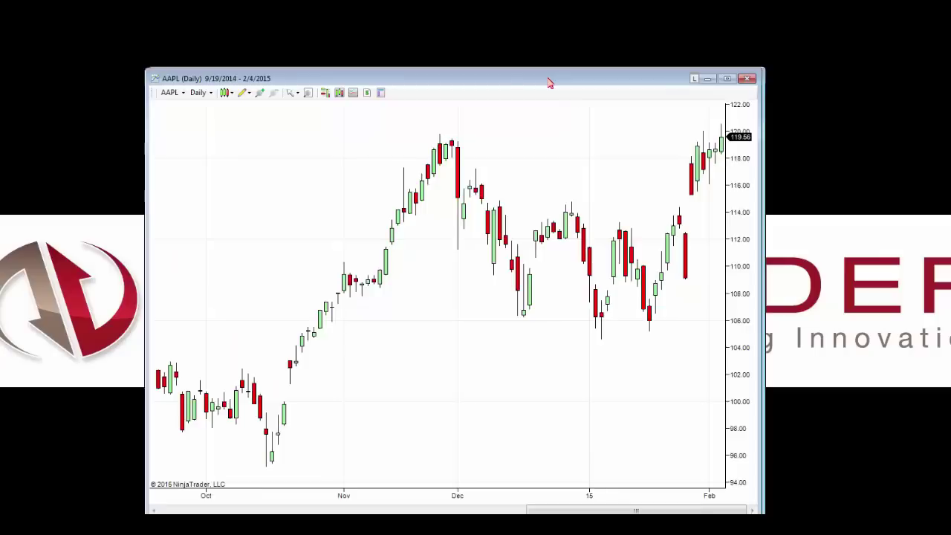
{"action": "left_click_drag", "start_coordinate": [550, 79], "coordinate": [516, 95]}
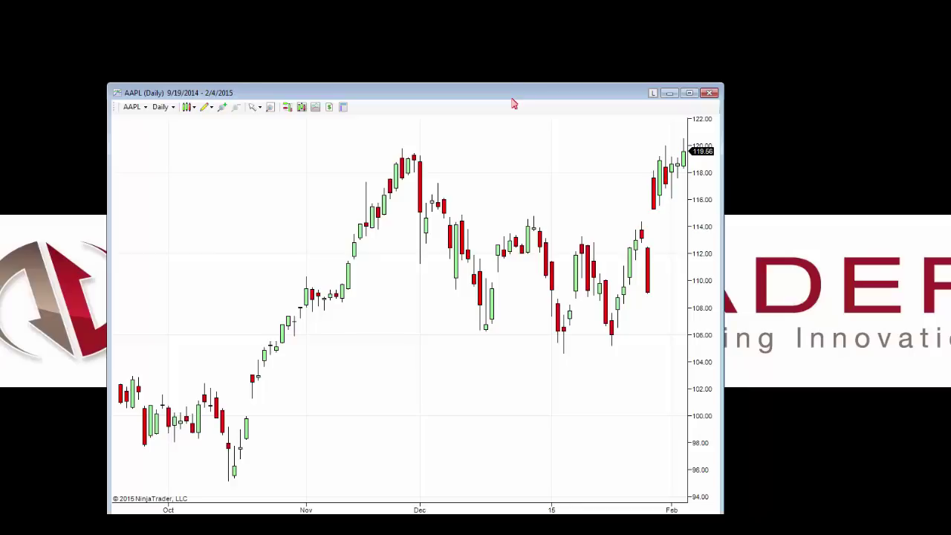
Change the daily chart's instrument to ES ##-##
{"action": "type", "text": "4"}
{"action": "key", "text": "BackSpace"}
{"action": "type", "text": "ES"}
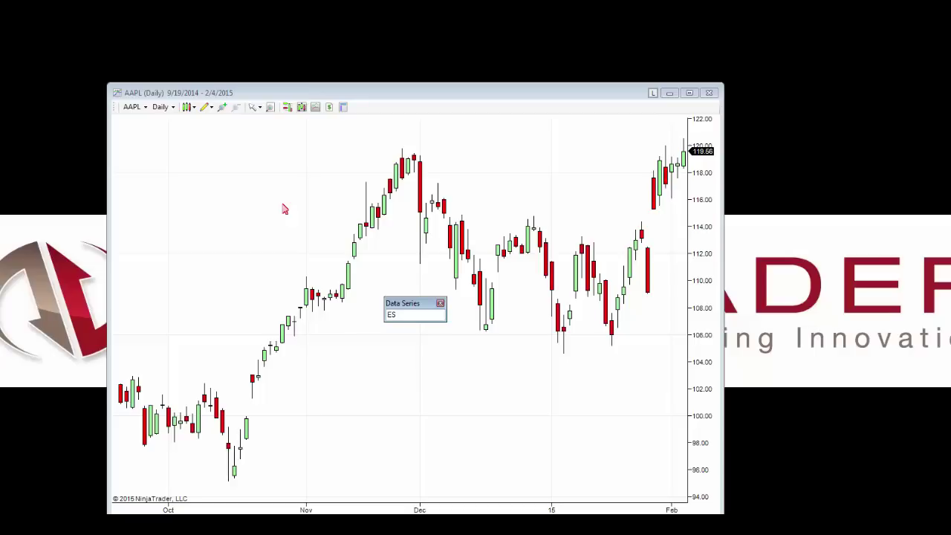
{"action": "type", "text": " ##-##"}
{"action": "key", "text": "Return"}
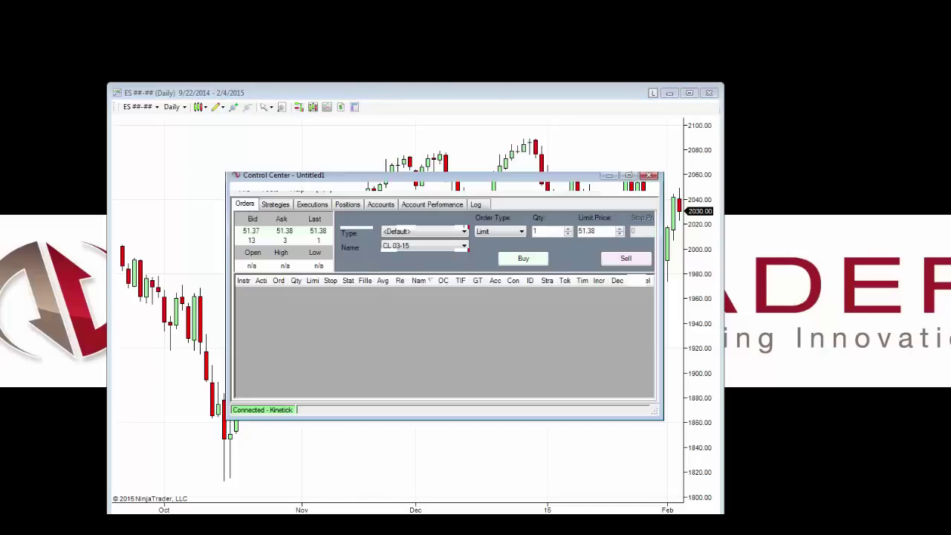
Disconnect the Kinetick – End Of Day (Free) feed and connect to the Kinetick feed
{"action": "left_click", "coordinate": [242, 190]}
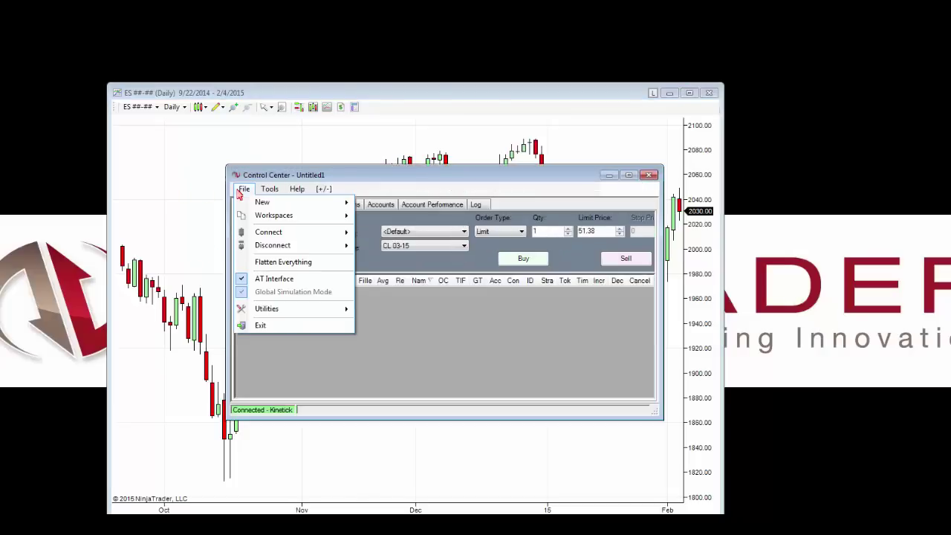
{"action": "mouse_move", "coordinate": [256, 247]}
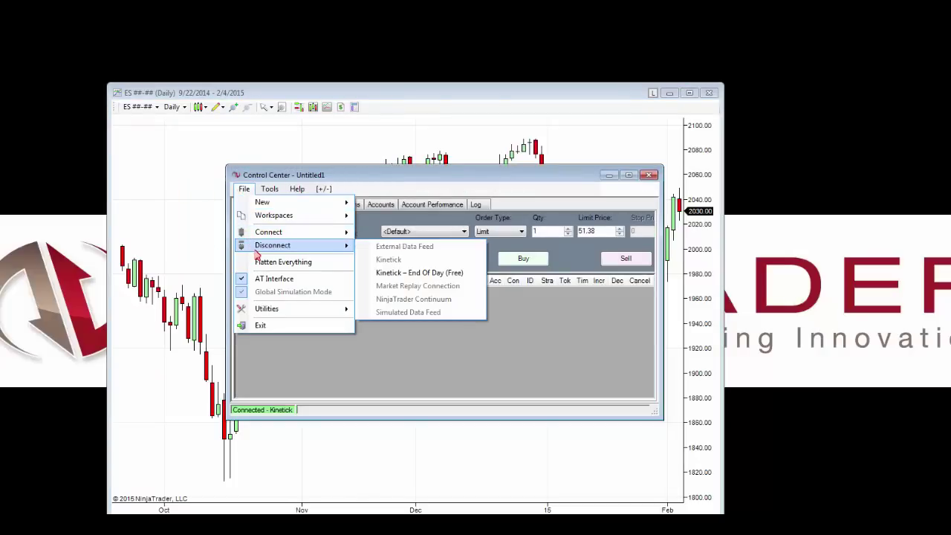
{"action": "left_click", "coordinate": [413, 273]}
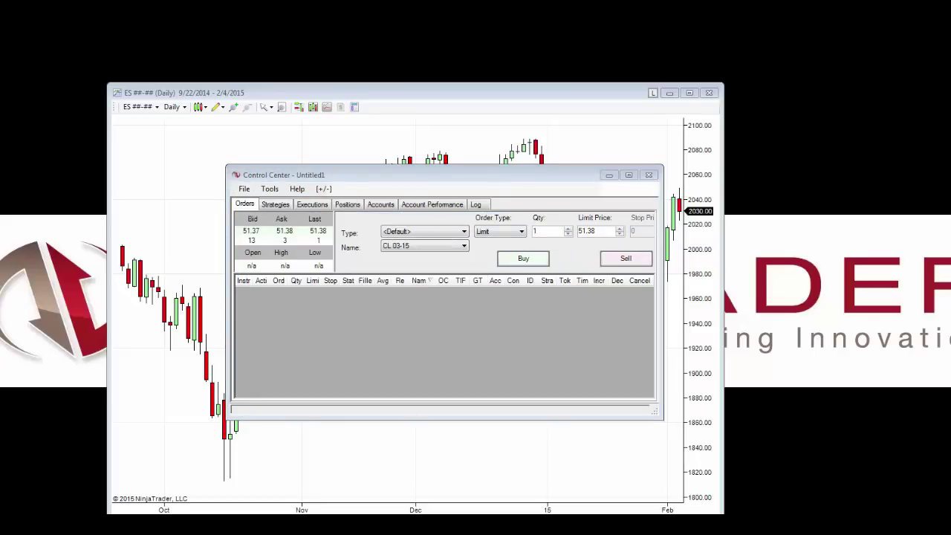
{"action": "left_click", "coordinate": [244, 188]}
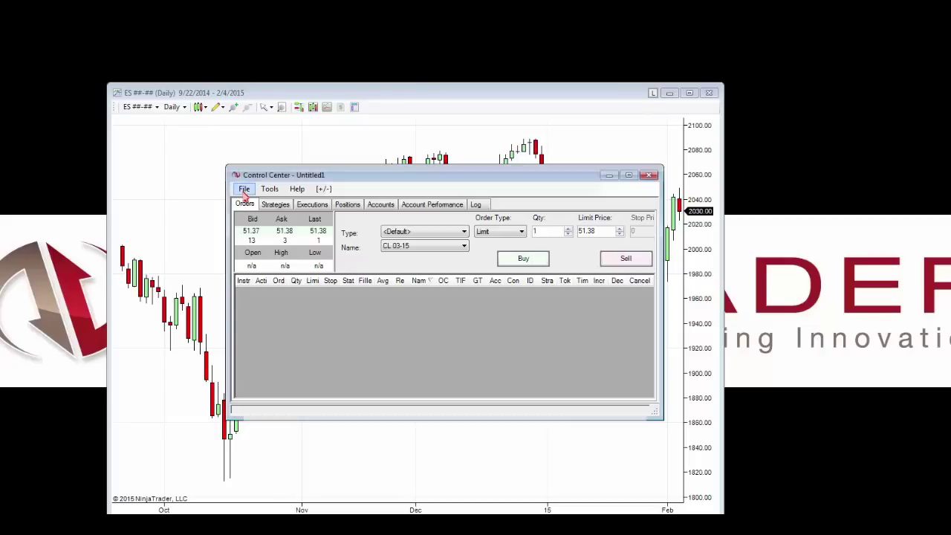
{"action": "mouse_move", "coordinate": [264, 233]}
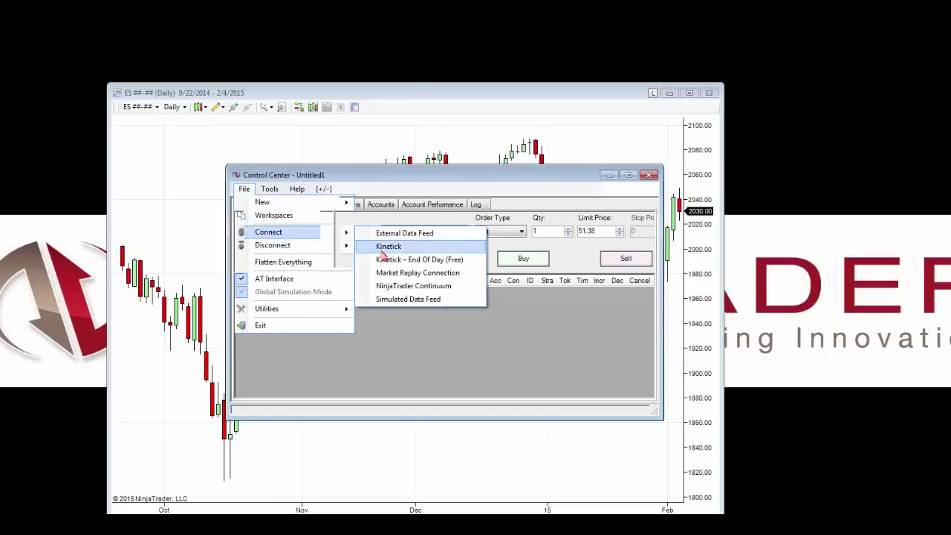
{"action": "left_click", "coordinate": [379, 245]}
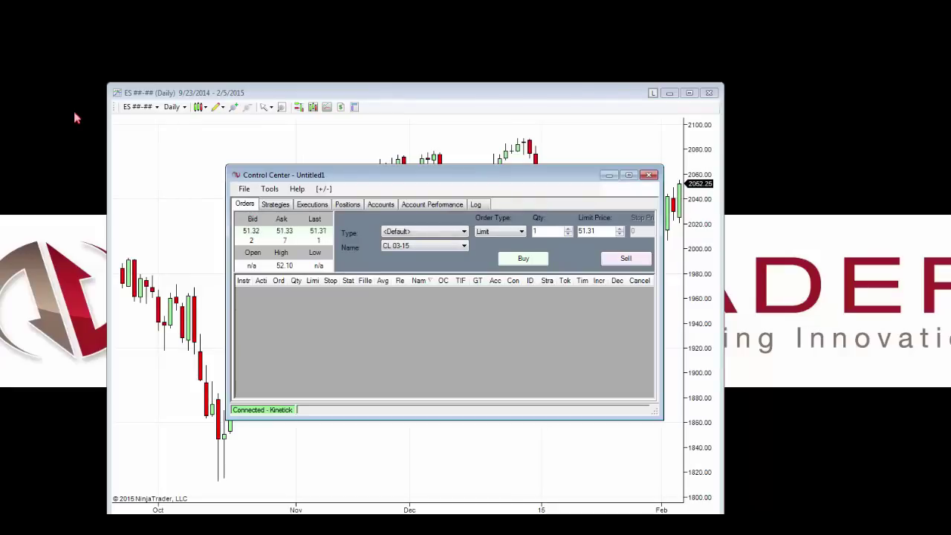
Bring the ES ##-## chart forward and change its interval to 1 minute, followed by 5 minutes
{"action": "left_click", "coordinate": [182, 155]}
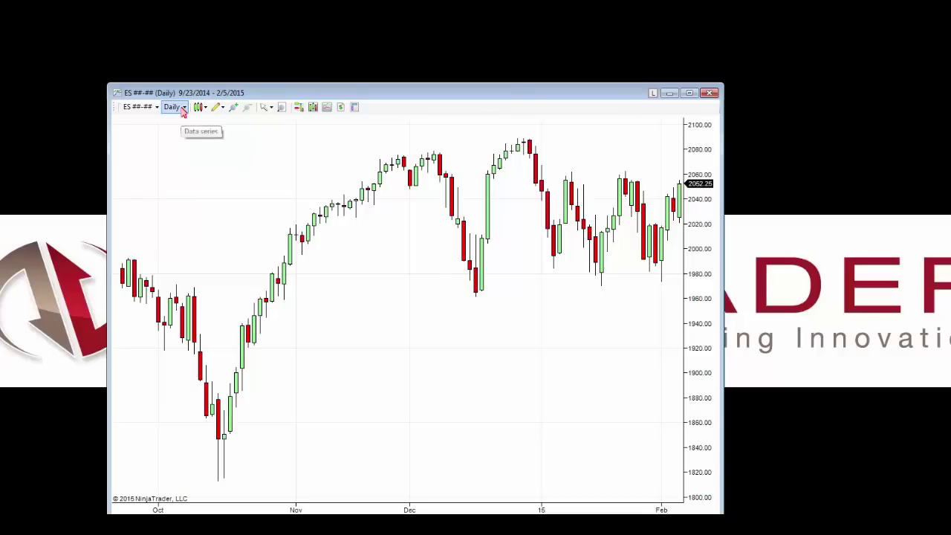
{"action": "left_click", "coordinate": [183, 108]}
{"action": "left_click", "coordinate": [193, 121]}
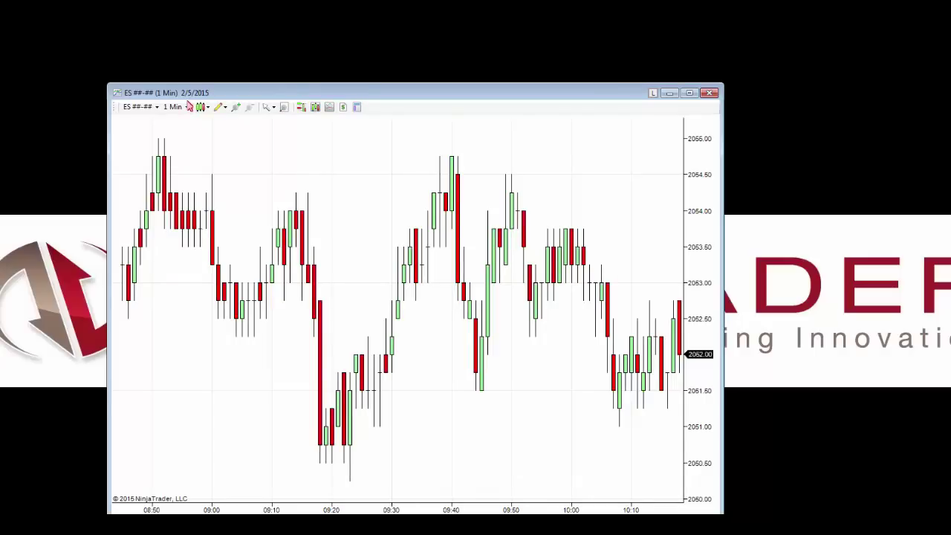
{"action": "left_click", "coordinate": [179, 107]}
{"action": "left_click", "coordinate": [196, 159]}
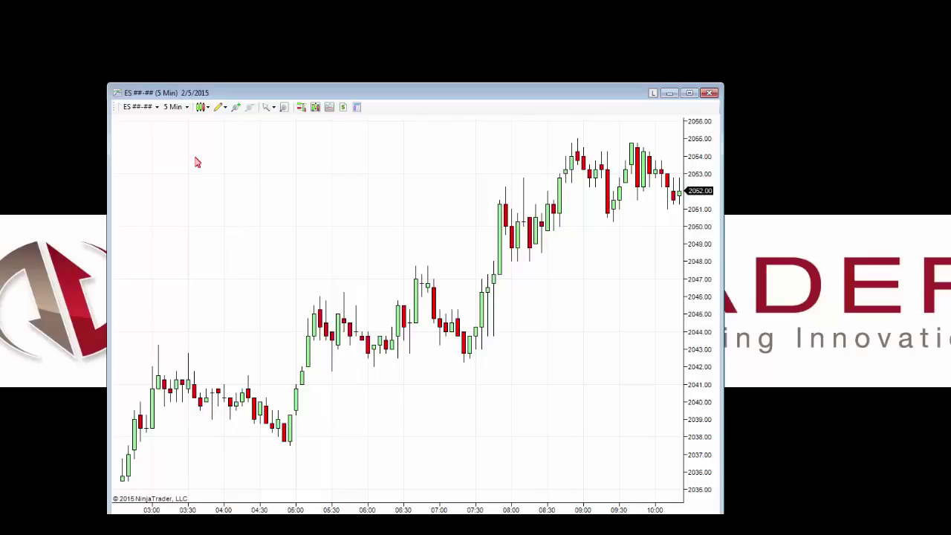
Change the ES ##-## chart's interval to 150 Tick
{"action": "type", "text": "1560"}
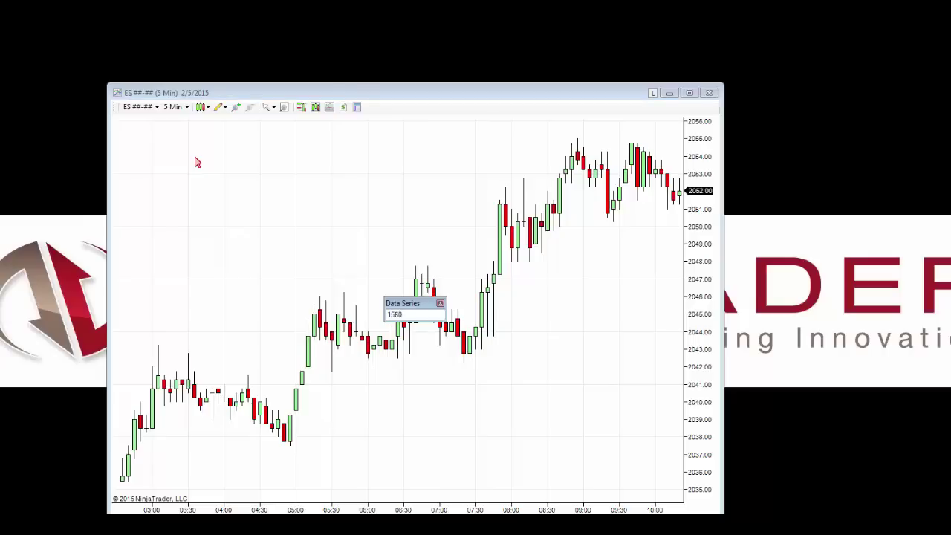
{"action": "key", "text": "BackSpace"}
{"action": "type", "text": "T"}
{"action": "key", "text": "Return"}
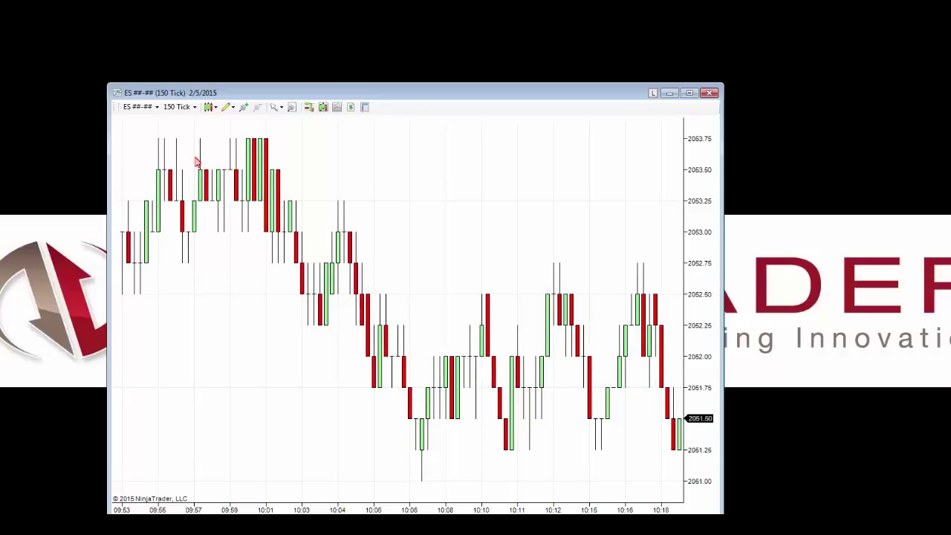
Change the ES ##-## chart's interval to 4 Range
{"action": "type", "text": "4"}
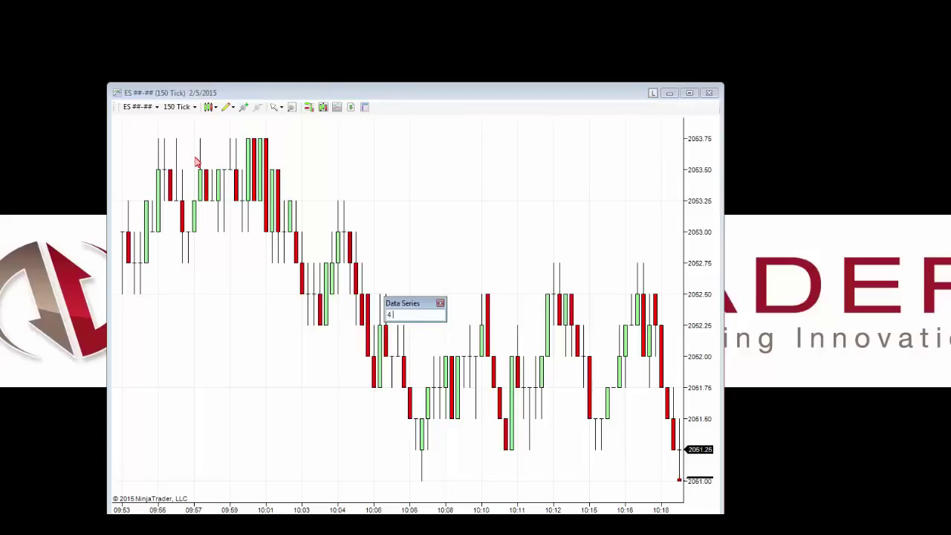
{"action": "type", "text": " R"}
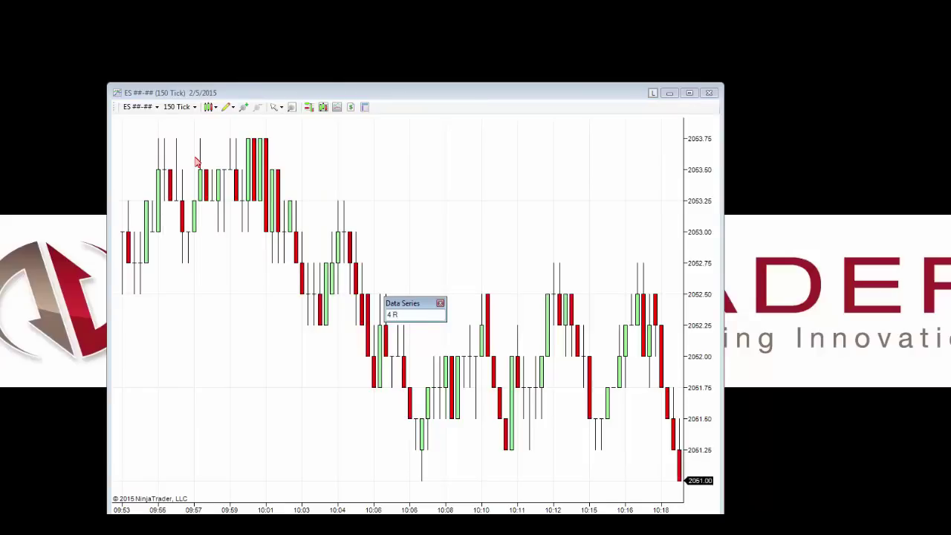
{"action": "key", "text": "Return"}
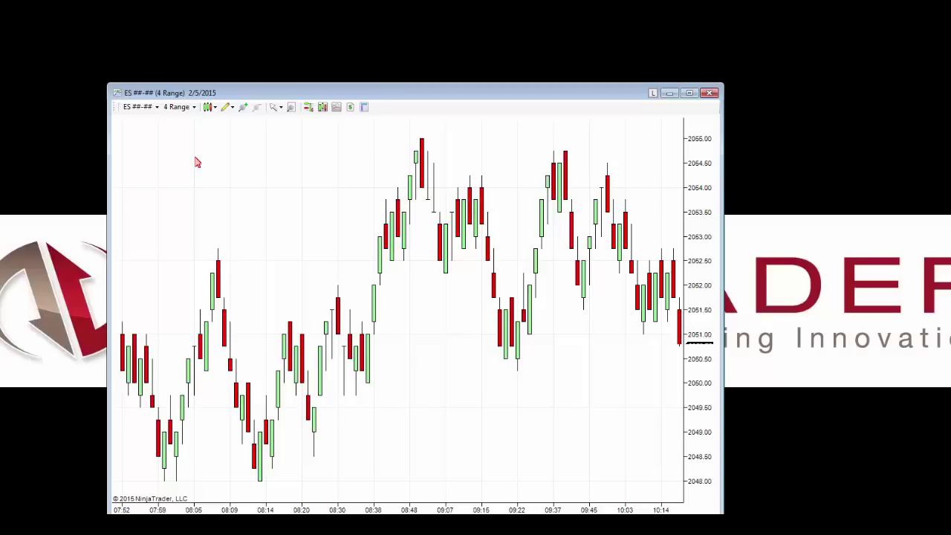
Try to add ^DJIA to the chart as a second data series using the entry "+ ^DJIA 1 M"
{"action": "type", "text": "4"}
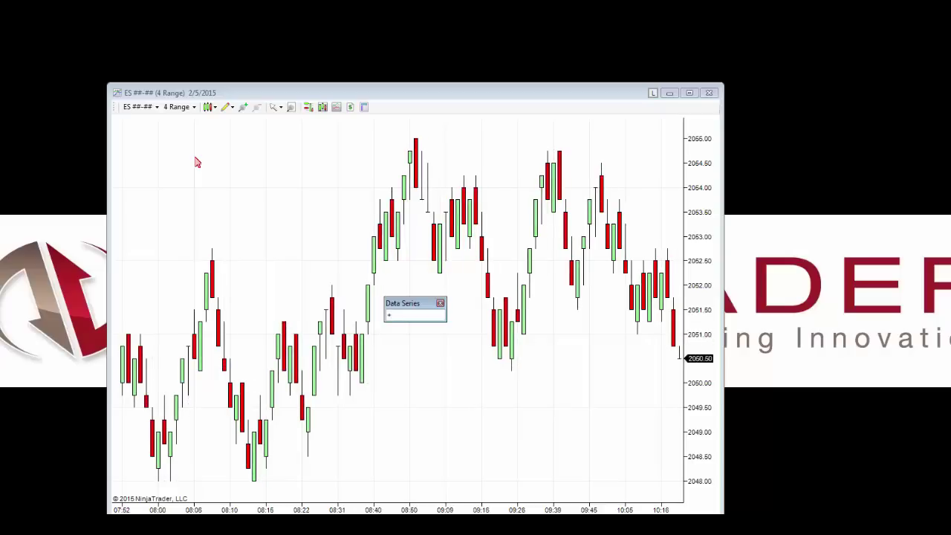
{"action": "type", "text": "DJIA"}
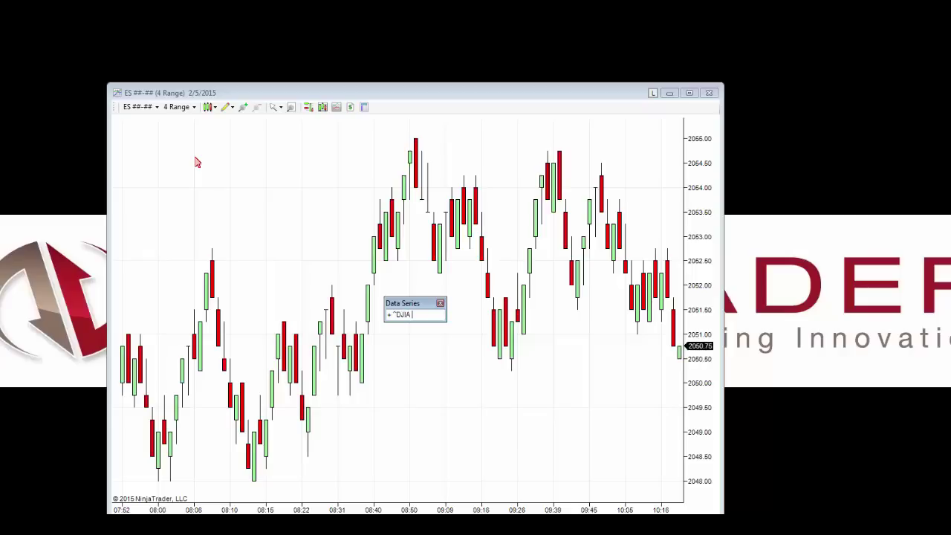
{"action": "type", "text": " 1"}
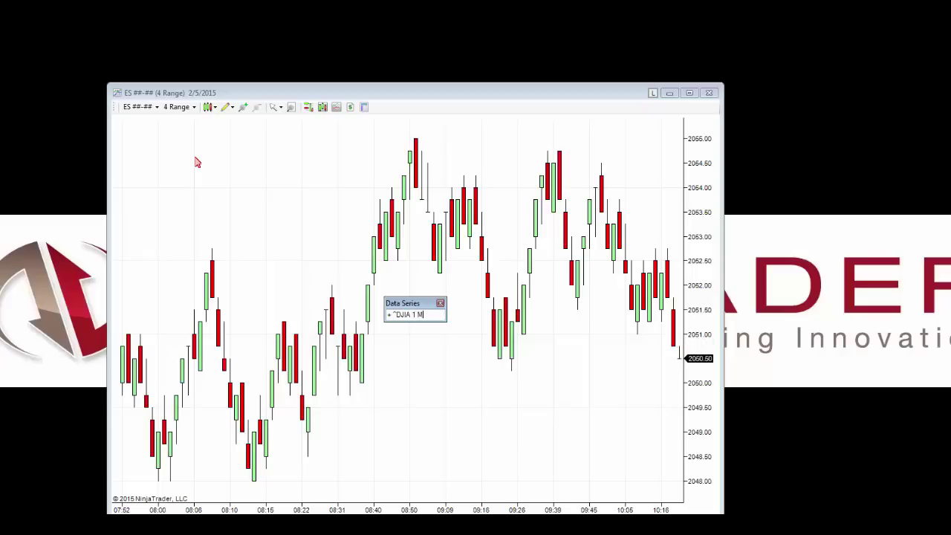
{"action": "type", "text": " M"}
{"action": "key", "text": "Return"}
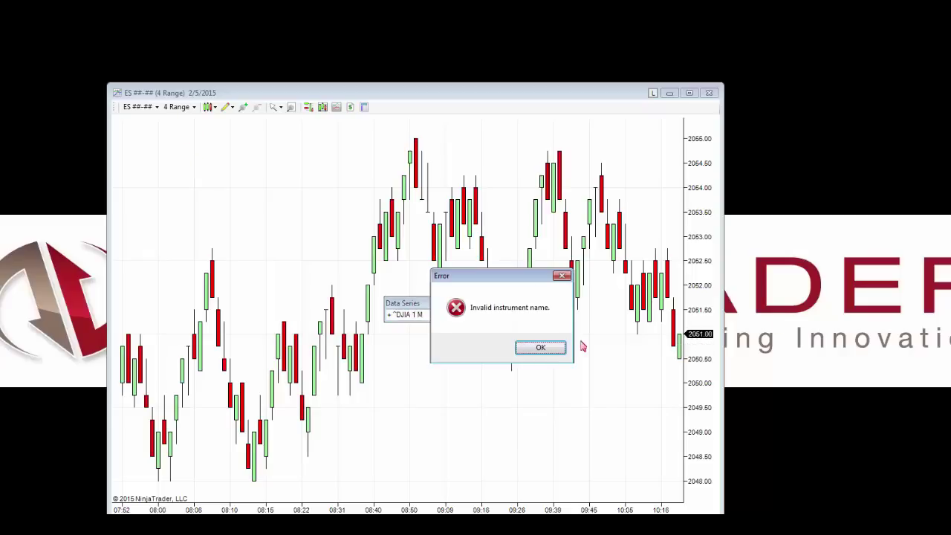
{"action": "left_click", "coordinate": [529, 349]}
Add ^DJIA at a 1-minute interval as a second data series on the ES ##-## chart
{"action": "type", "text": "^DJ"}
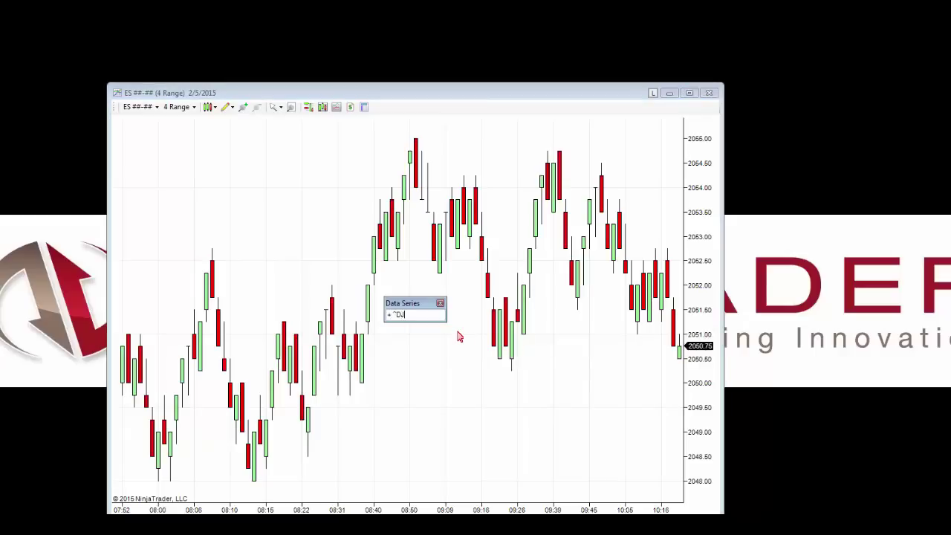
{"action": "type", "text": "IA (1 M"}
{"action": "key", "text": "Return"}
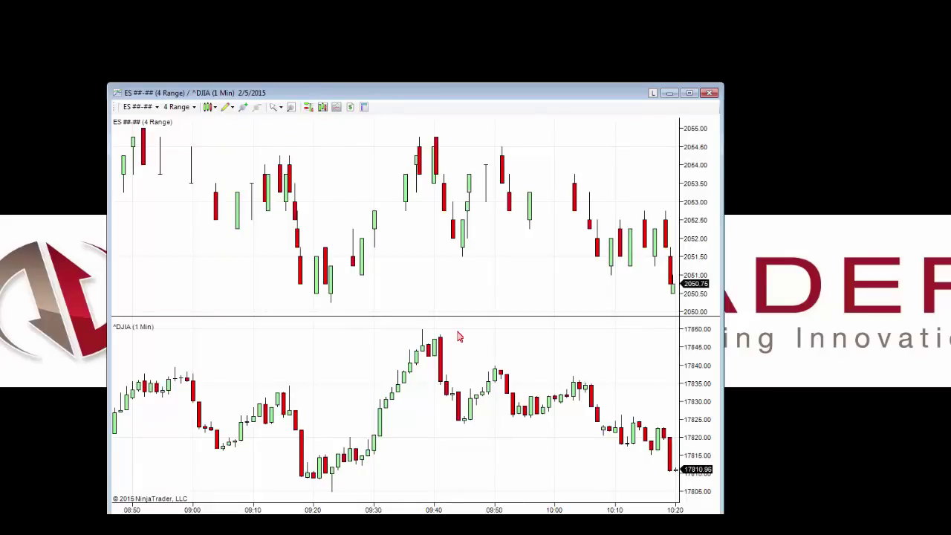
Close the chart and open a new Dynamic SuperDOM for the ES 03-15 instrument
{"action": "left_click", "coordinate": [714, 95]}
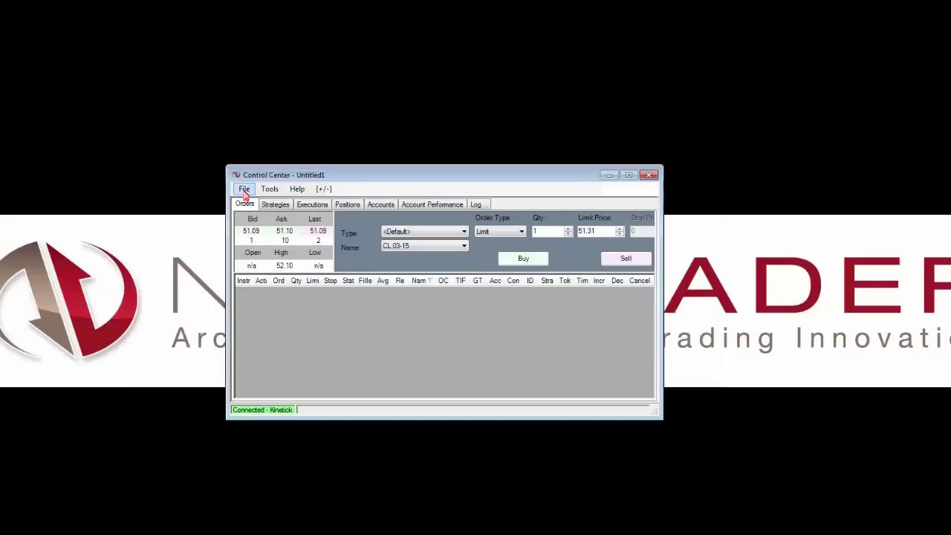
{"action": "left_click", "coordinate": [244, 190]}
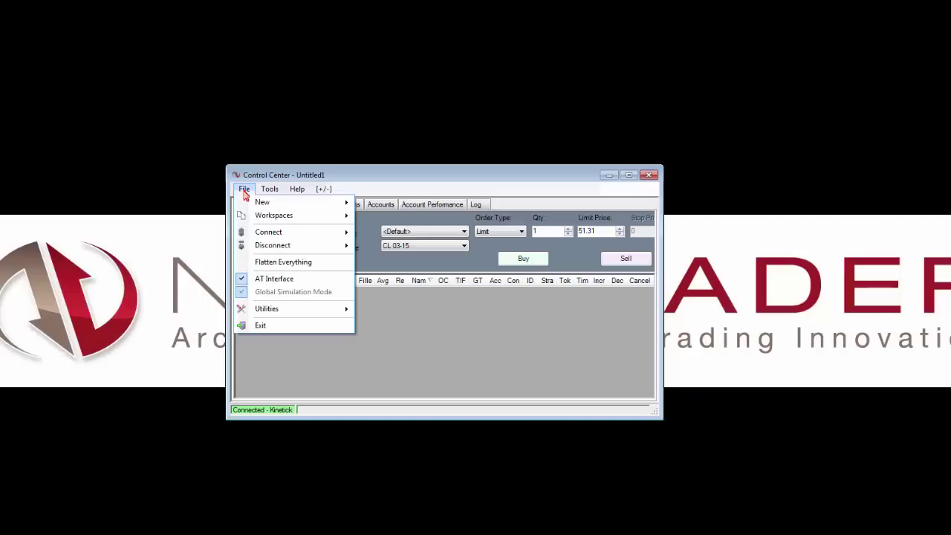
{"action": "mouse_move", "coordinate": [308, 205]}
{"action": "left_click", "coordinate": [431, 255]}
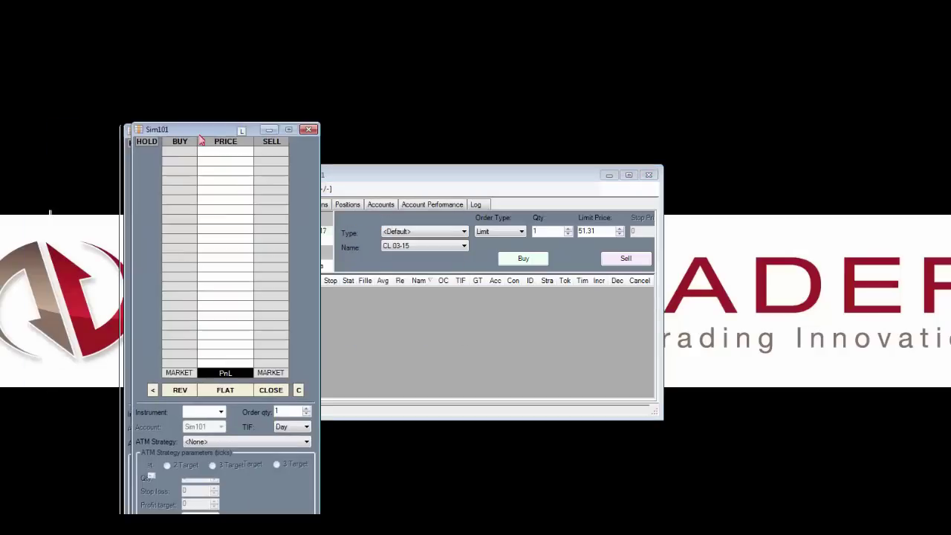
{"action": "left_click", "coordinate": [288, 396]}
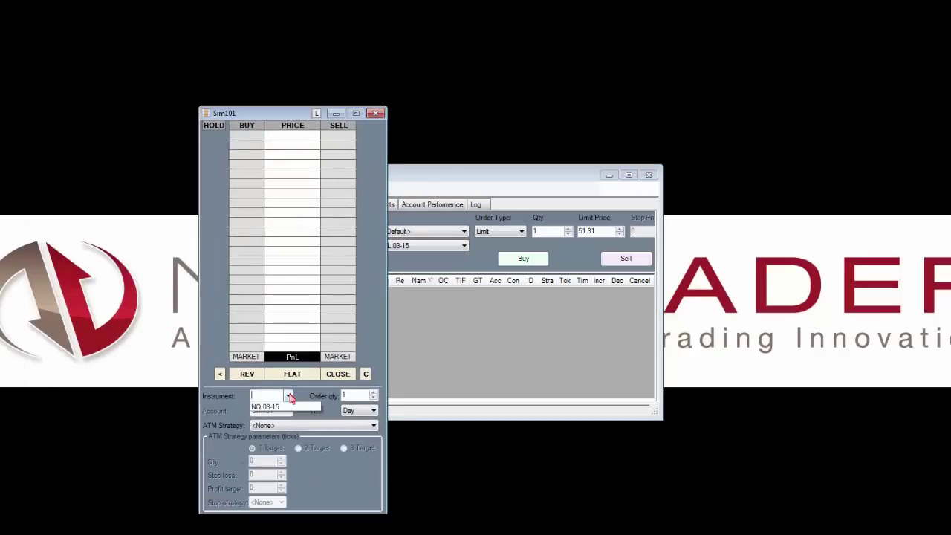
{"action": "left_click", "coordinate": [274, 422]}
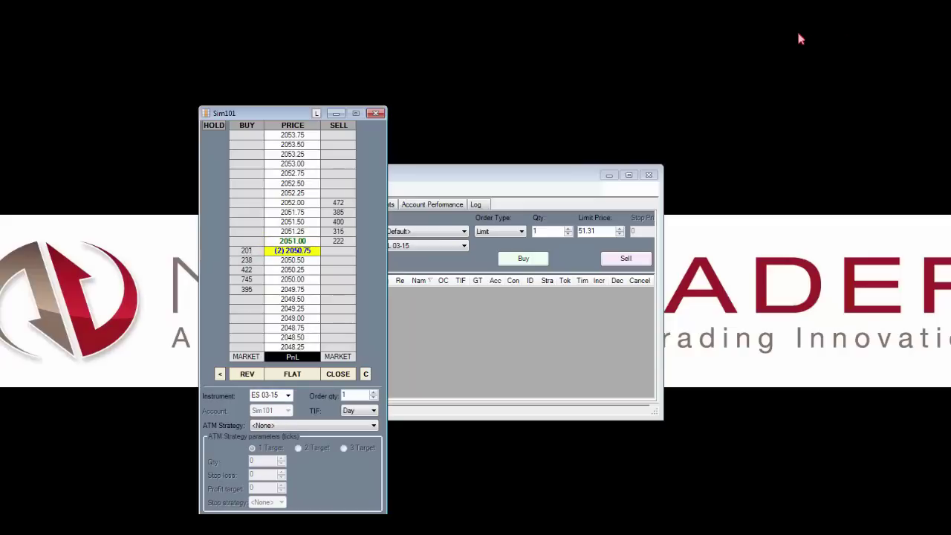
Close the Dynamic SuperDOM and open a new Level II window
{"action": "left_click", "coordinate": [370, 119]}
{"action": "left_click", "coordinate": [236, 190]}
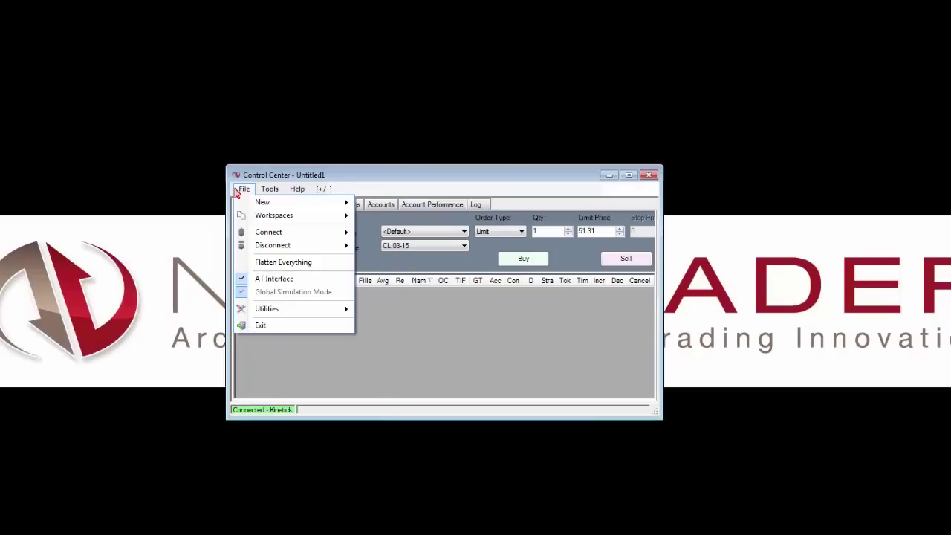
{"action": "mouse_move", "coordinate": [279, 205]}
{"action": "left_click", "coordinate": [409, 270]}
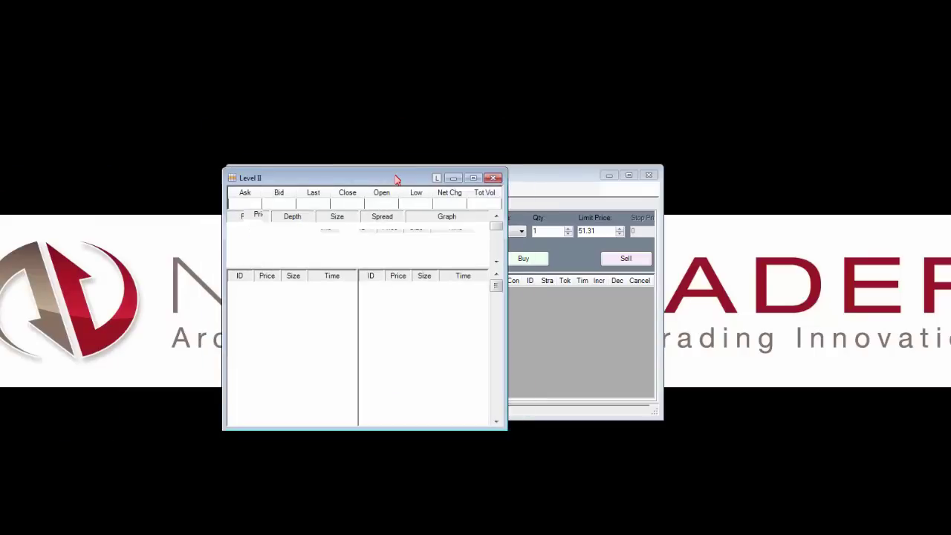
Load the ES 03-15 instrument into the empty Level II window
{"action": "right_click", "coordinate": [393, 239]}
{"action": "mouse_move", "coordinate": [439, 253]}
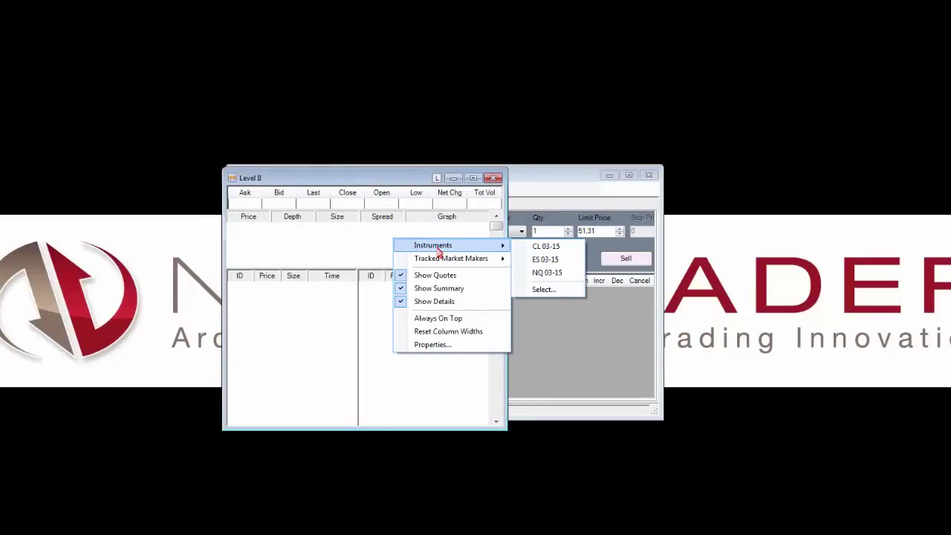
{"action": "left_click", "coordinate": [546, 259]}
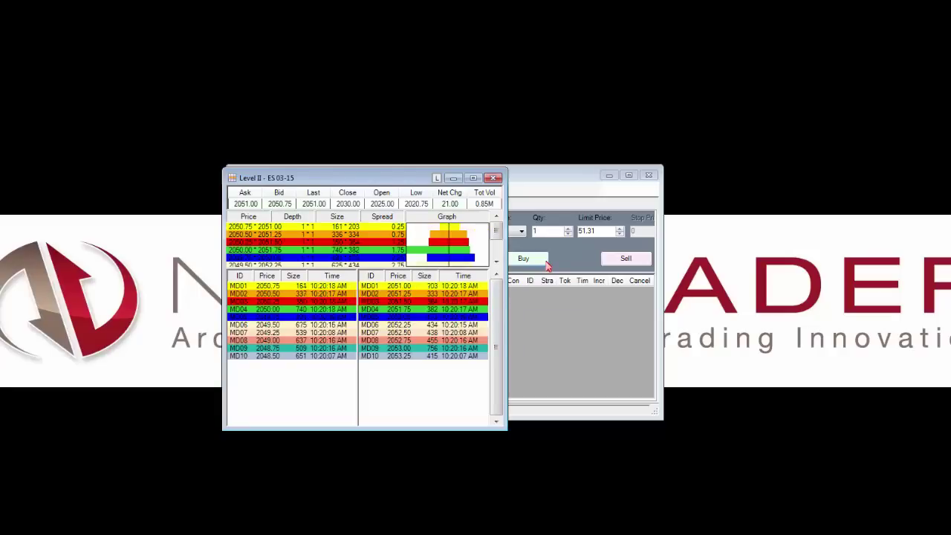
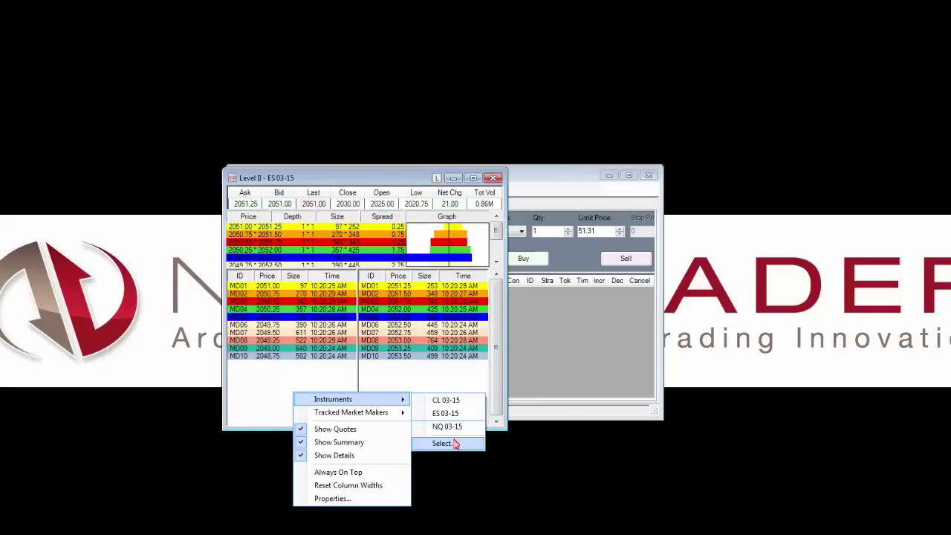
Switch the Level II window to the stock AAPL, keeping the Default exchange, and look through its market depth rows
{"action": "left_click", "coordinate": [455, 443]}
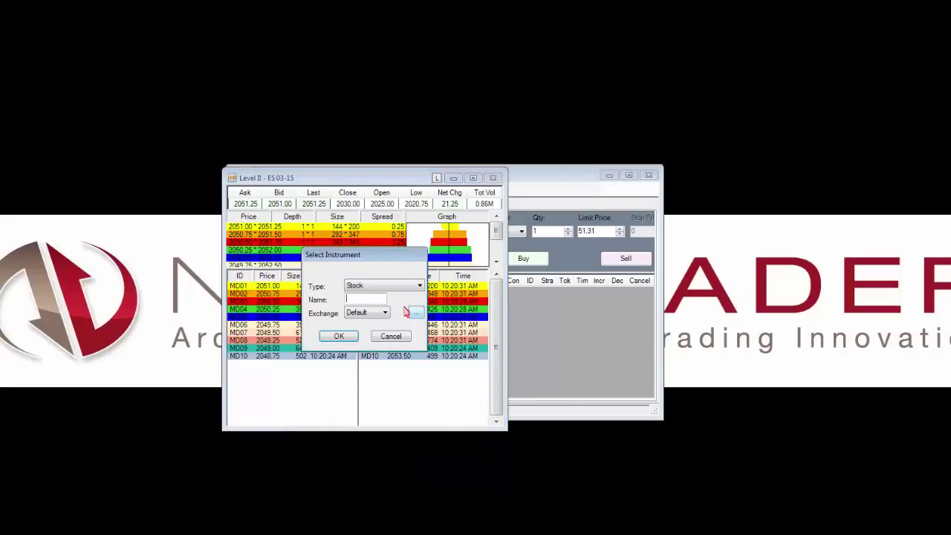
{"action": "type", "text": "AAPL"}
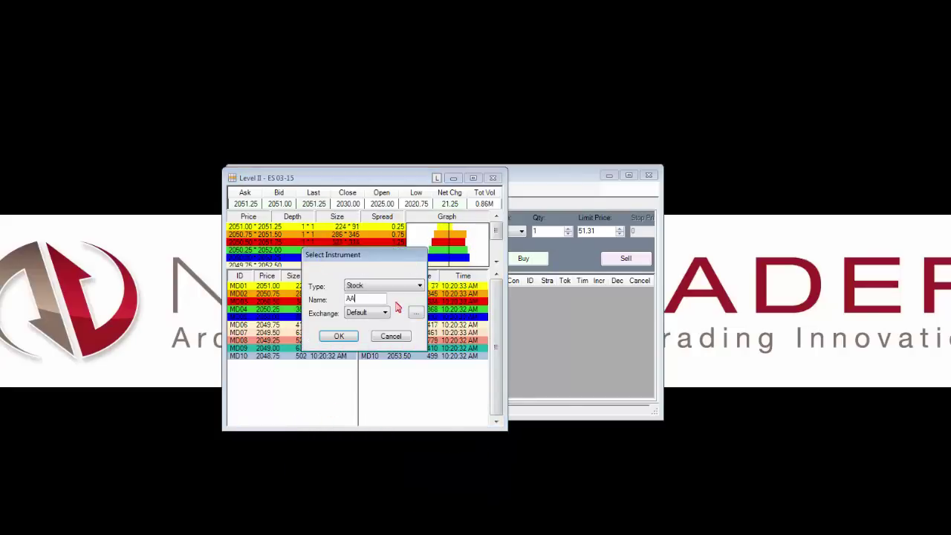
{"action": "left_click", "coordinate": [340, 336]}
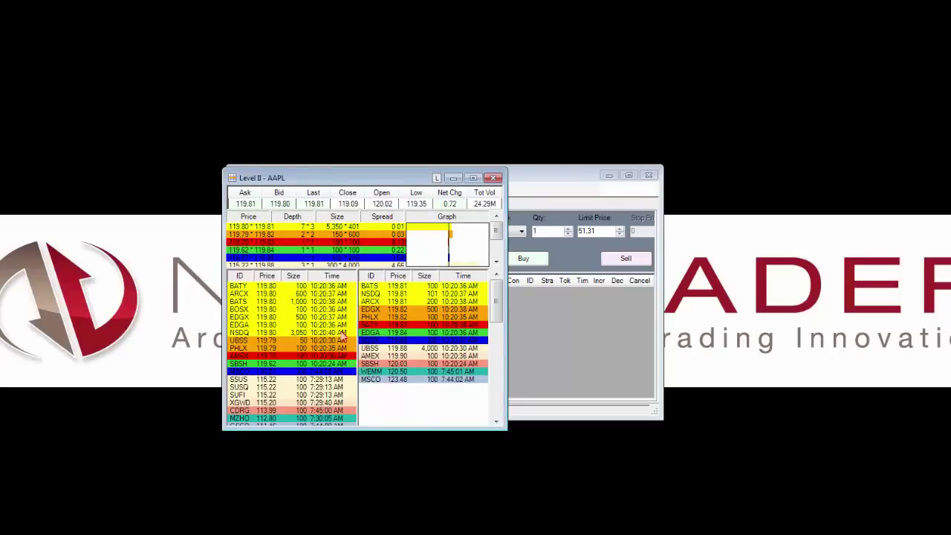
{"action": "mouse_move", "coordinate": [495, 301]}
{"action": "left_mouse_down"}
{"action": "mouse_move", "coordinate": [494, 431]}
{"action": "mouse_move", "coordinate": [496, 286]}
{"action": "left_mouse_up"}
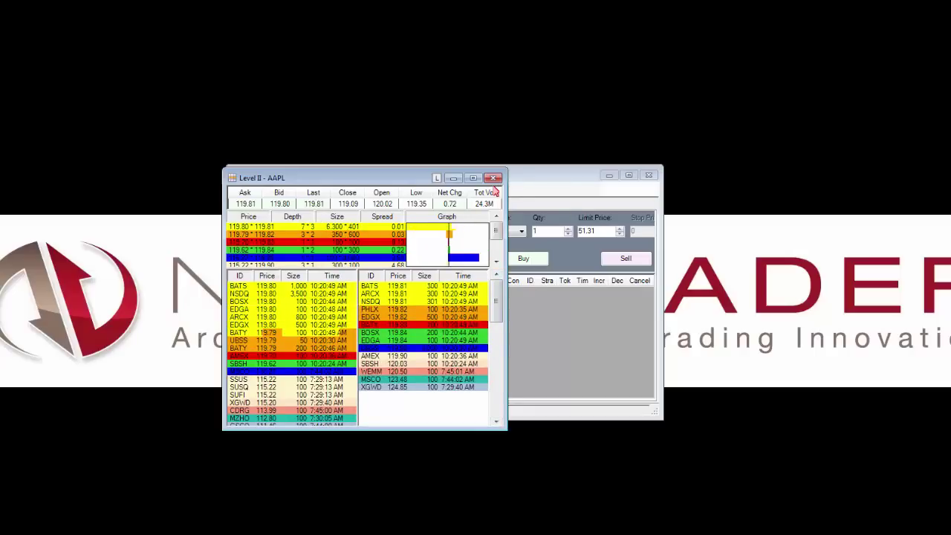
Close the Level II window, open a new News window and move it over the Control Center
{"action": "left_click", "coordinate": [494, 179]}
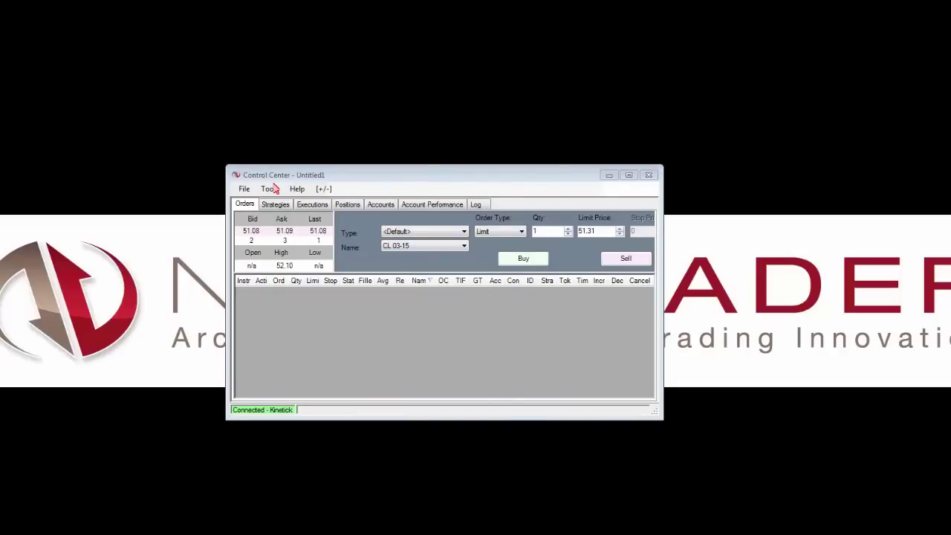
{"action": "left_click", "coordinate": [243, 188]}
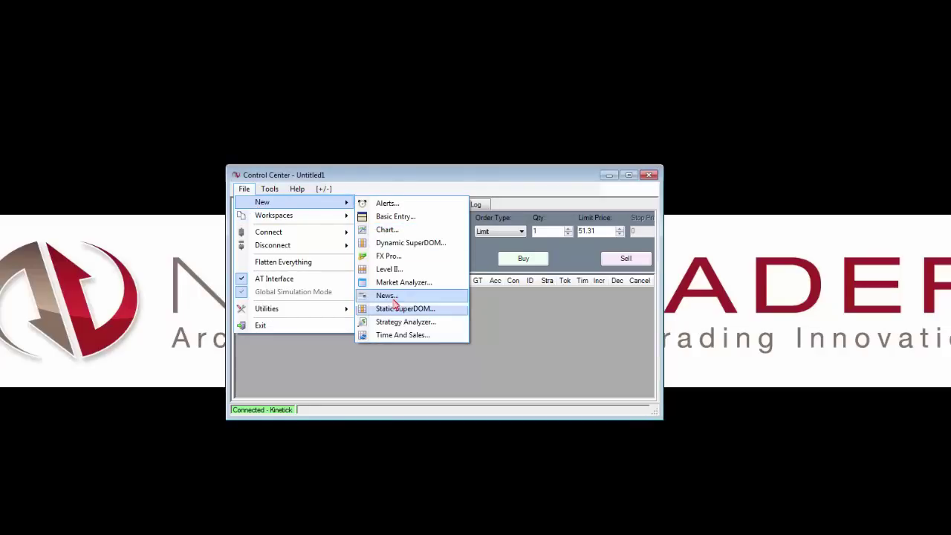
{"action": "left_click", "coordinate": [146, 279]}
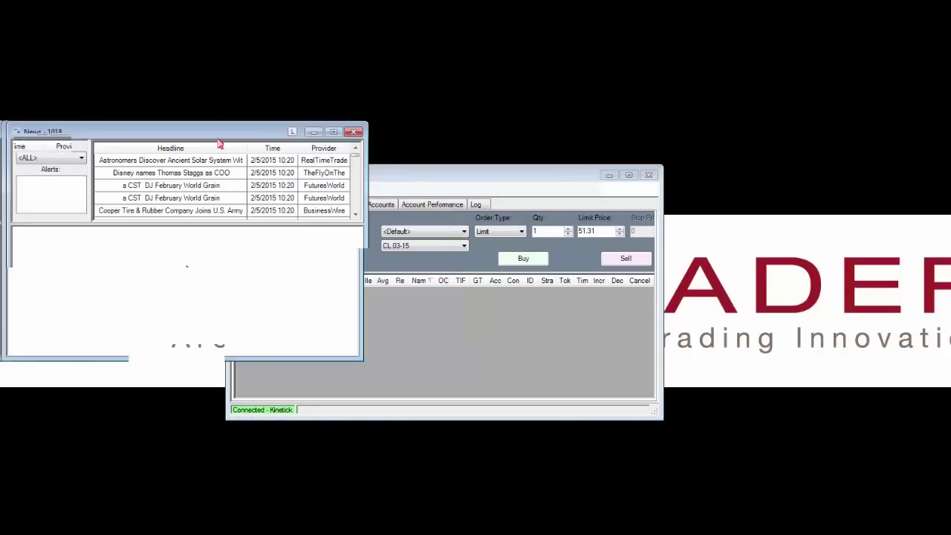
{"action": "left_click_drag", "start_coordinate": [452, 181], "coordinate": [397, 174]}
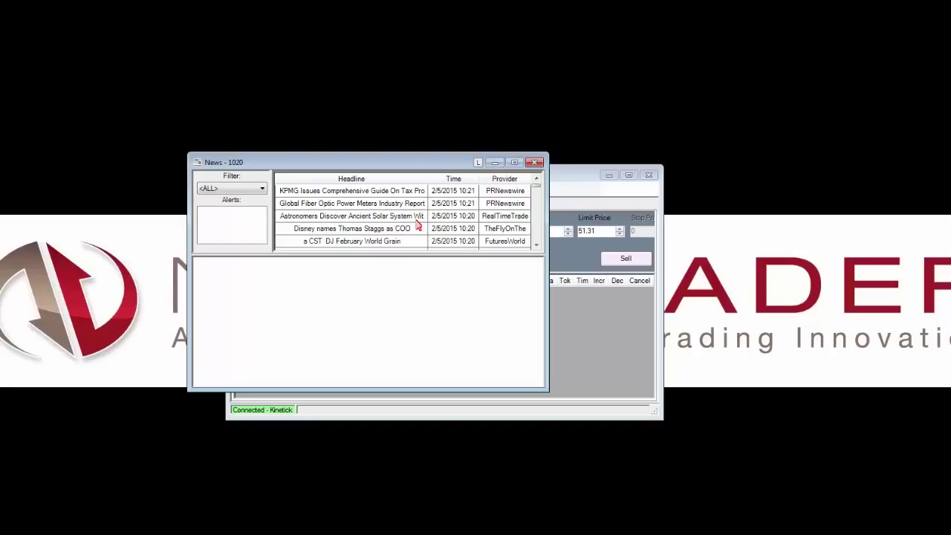
Add a news filter named AAPL with the keyword AAPL to the News window
{"action": "right_click", "coordinate": [245, 215]}
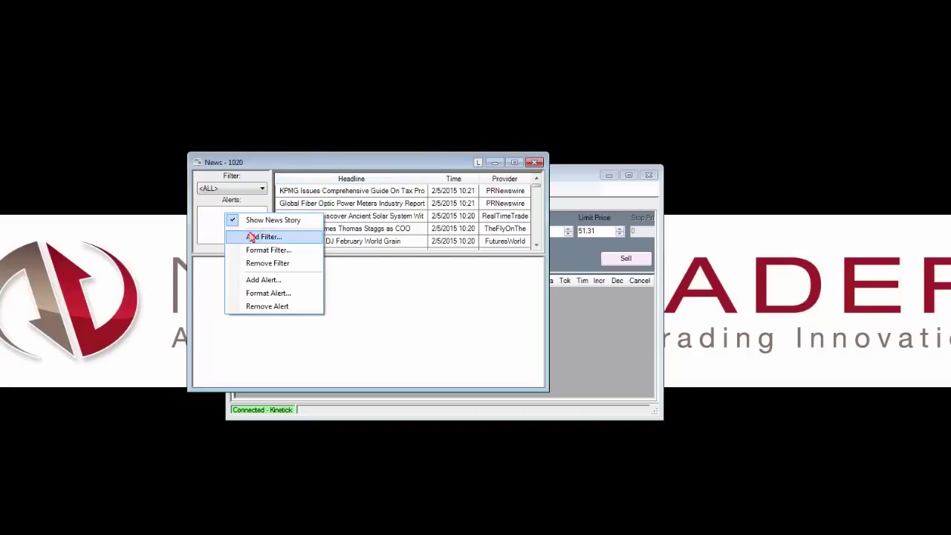
{"action": "left_click", "coordinate": [252, 236]}
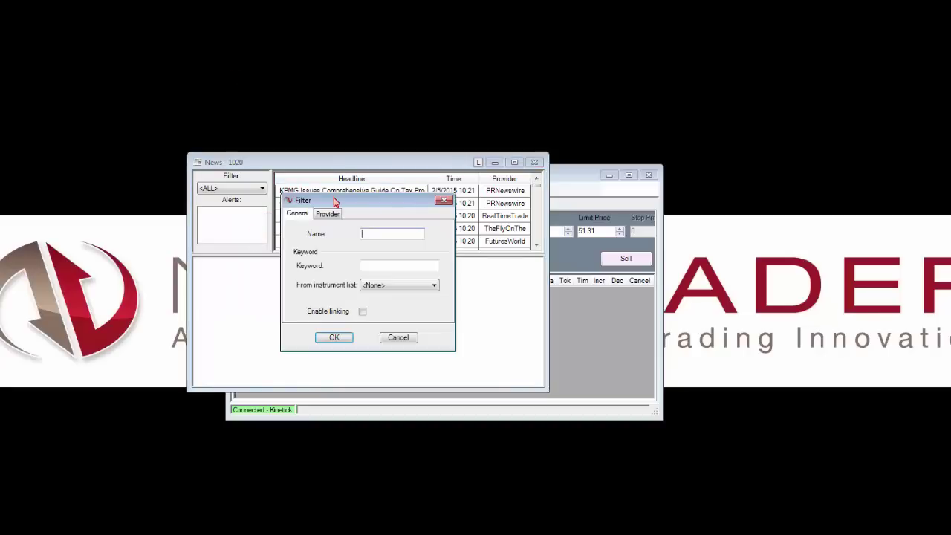
{"action": "type", "text": "AAPL"}
{"action": "key", "text": "Tab"}
{"action": "key", "text": "Tab"}
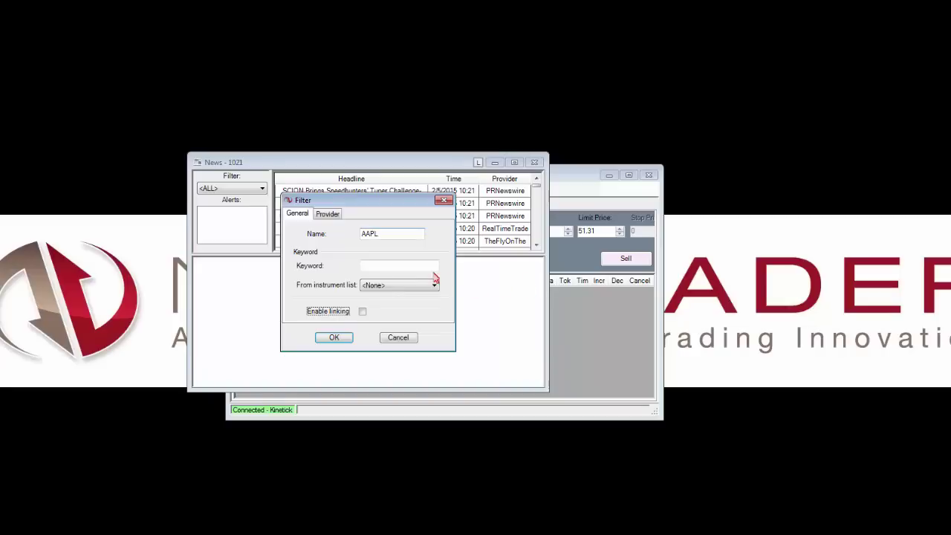
{"action": "left_click", "coordinate": [426, 269]}
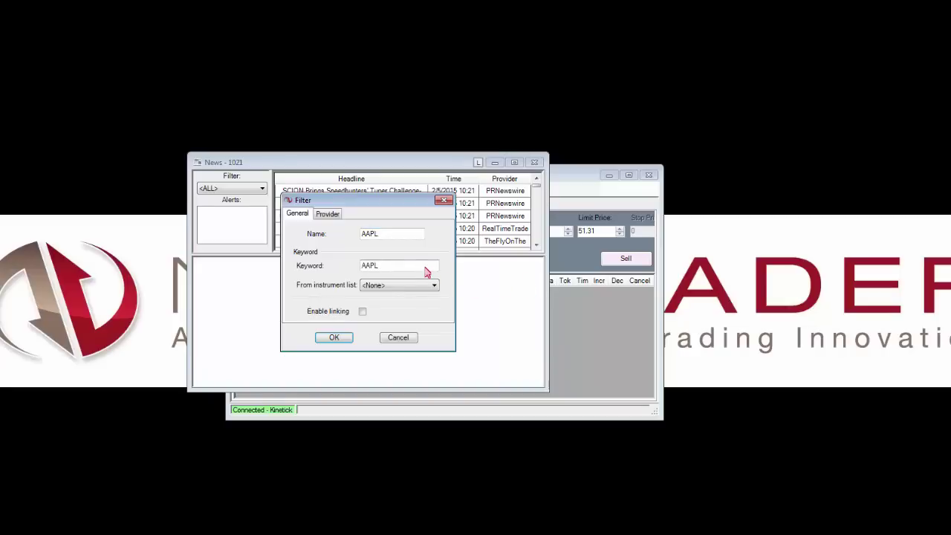
{"action": "left_click", "coordinate": [324, 340]}
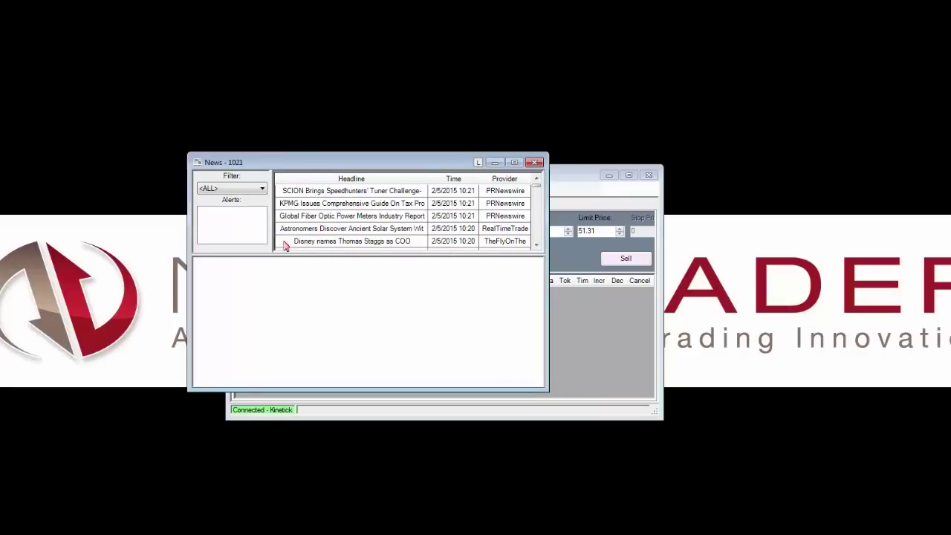
Apply the AAPL filter to the headlines and open the "Analyst Actions: Apple Price Target Raised" story
{"action": "left_click", "coordinate": [232, 190]}
{"action": "left_click", "coordinate": [235, 205]}
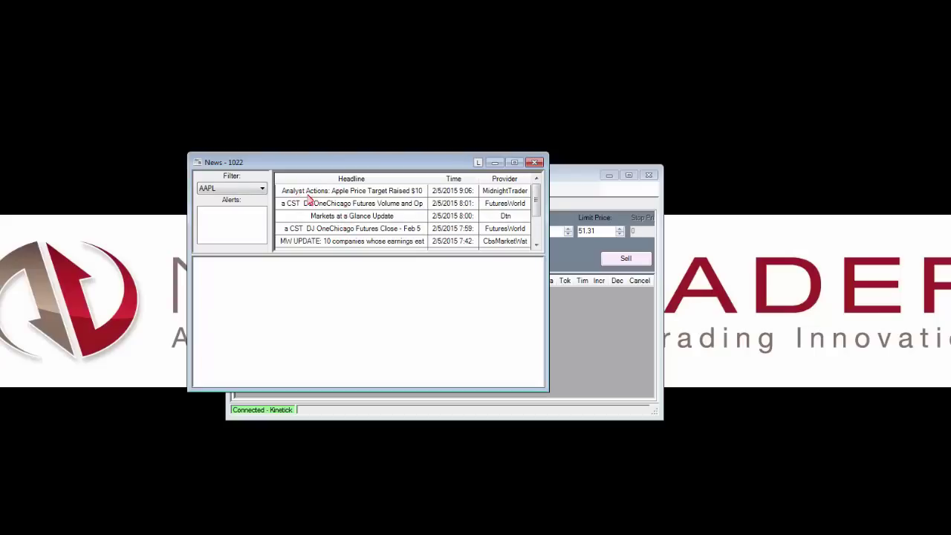
{"action": "left_click", "coordinate": [355, 192]}
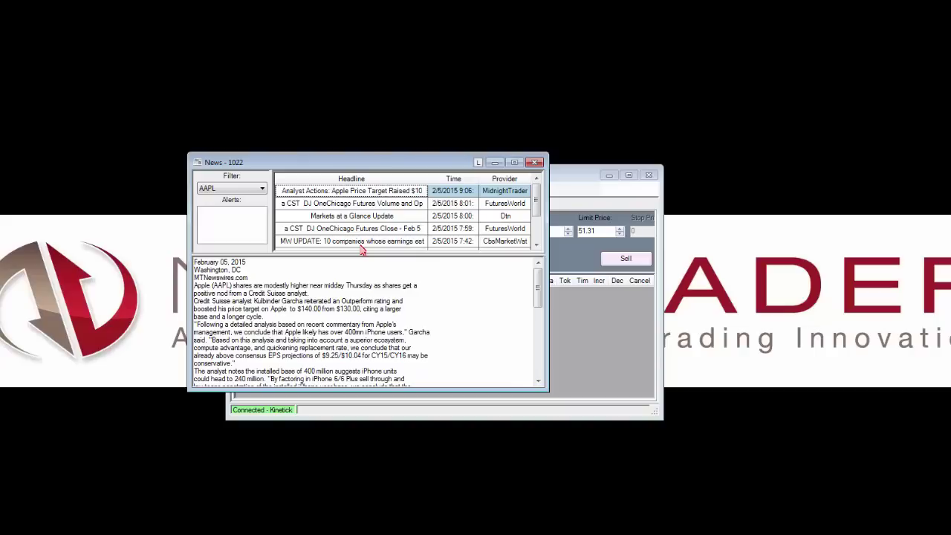
Add a news alert named AAPL with the keyword AAPL and enable it in the alerts list
{"action": "right_click", "coordinate": [280, 254]}
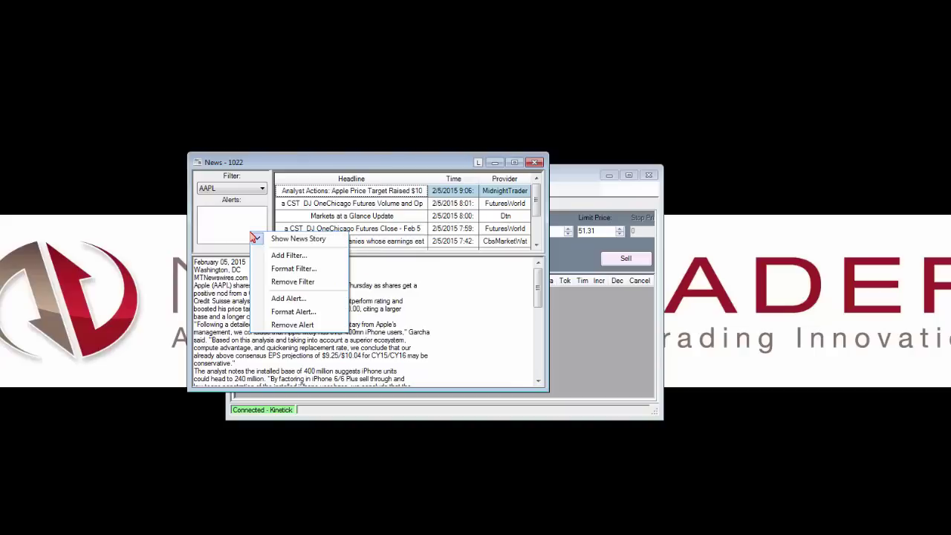
{"action": "left_click", "coordinate": [289, 298]}
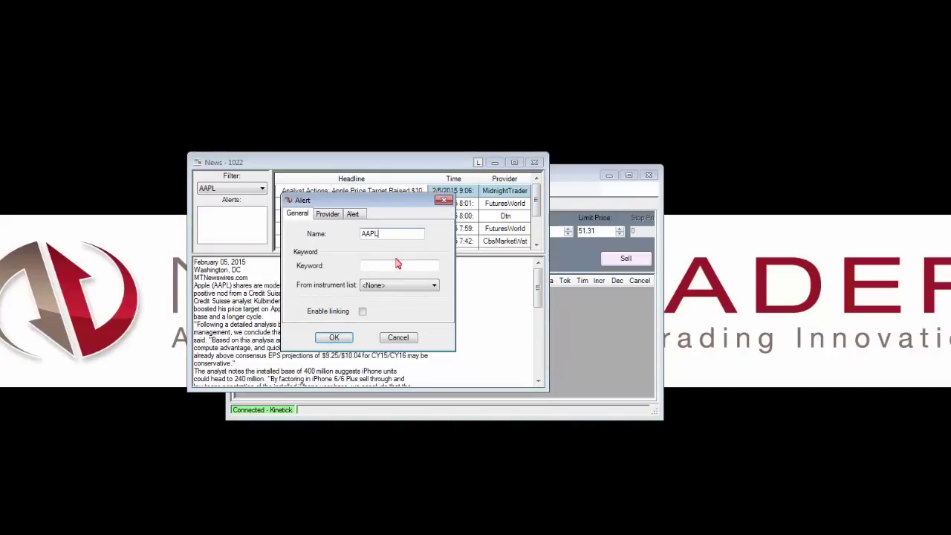
{"action": "left_click", "coordinate": [386, 269]}
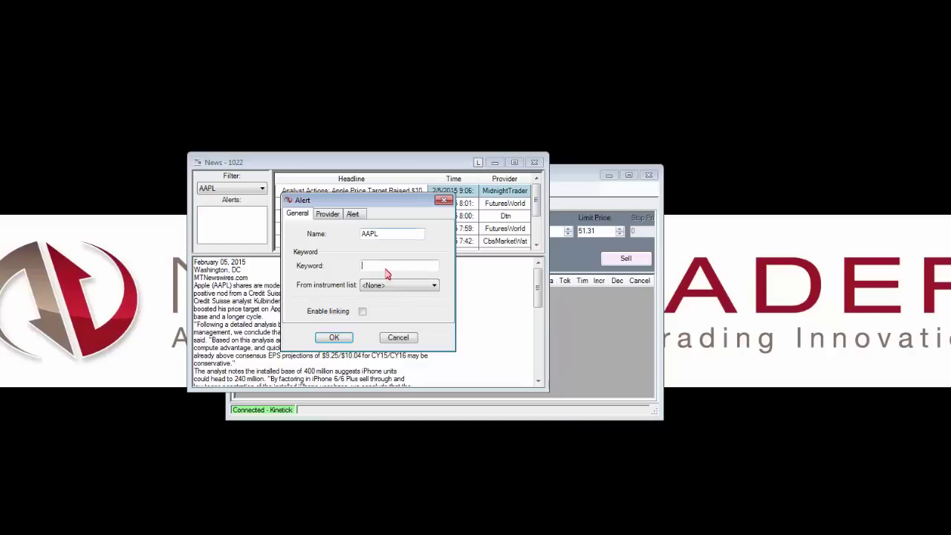
{"action": "type", "text": "AAPL"}
{"action": "left_click", "coordinate": [333, 337]}
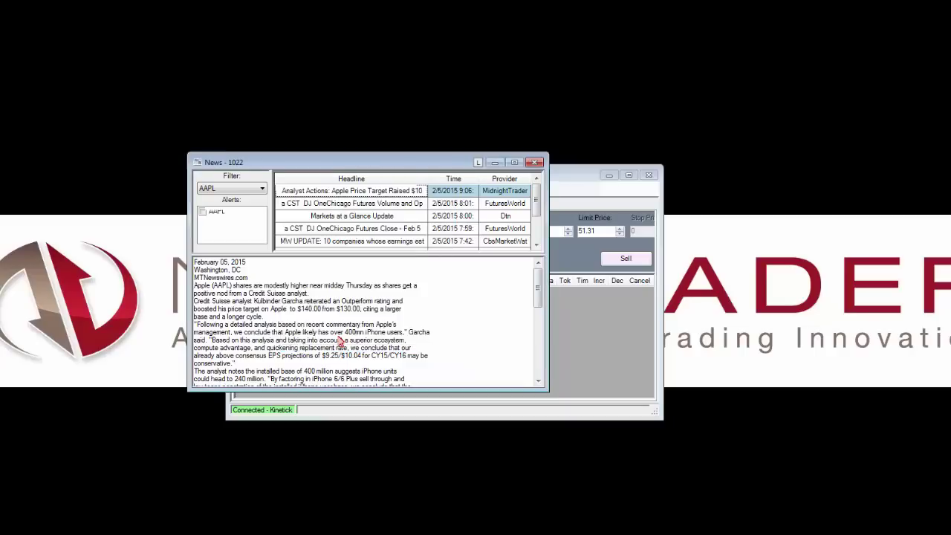
{"action": "left_click", "coordinate": [202, 213]}
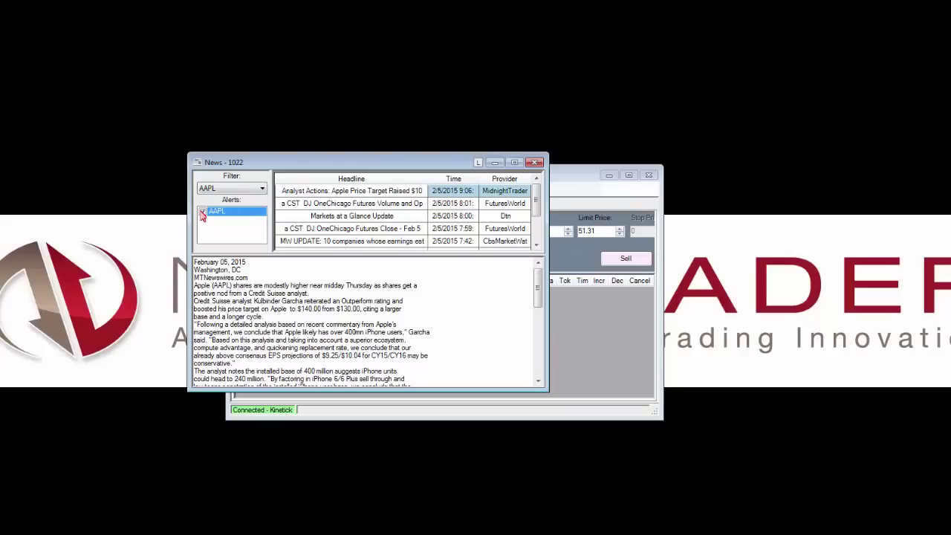